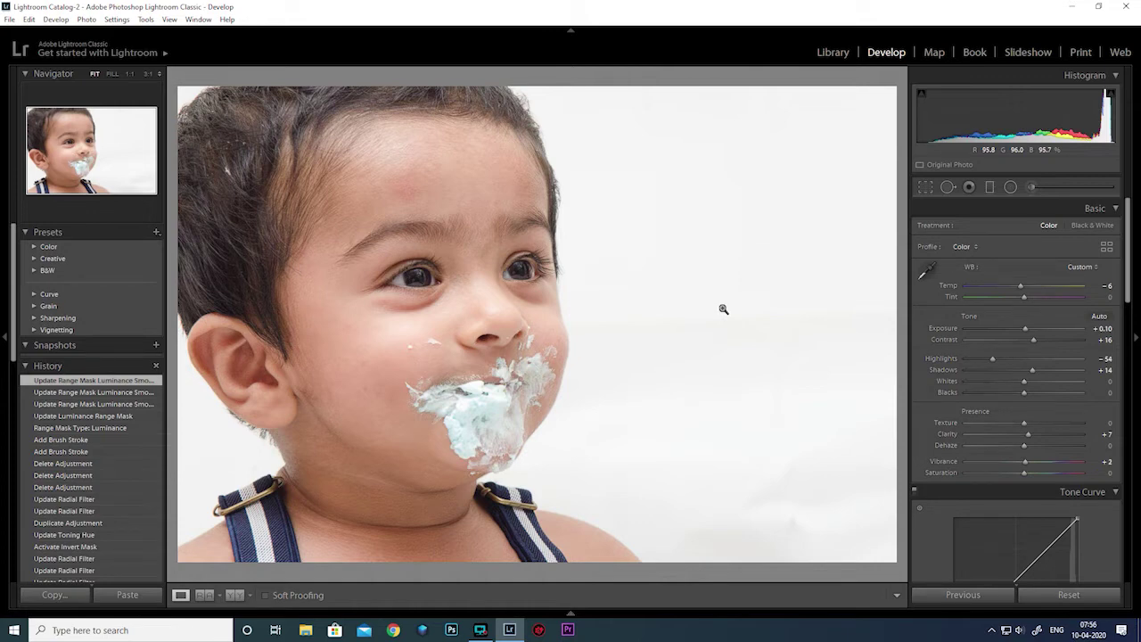
# - Draw a radial filter ellipse around the left eye and clear its colour tint to none
pyautogui.click(1010, 187)
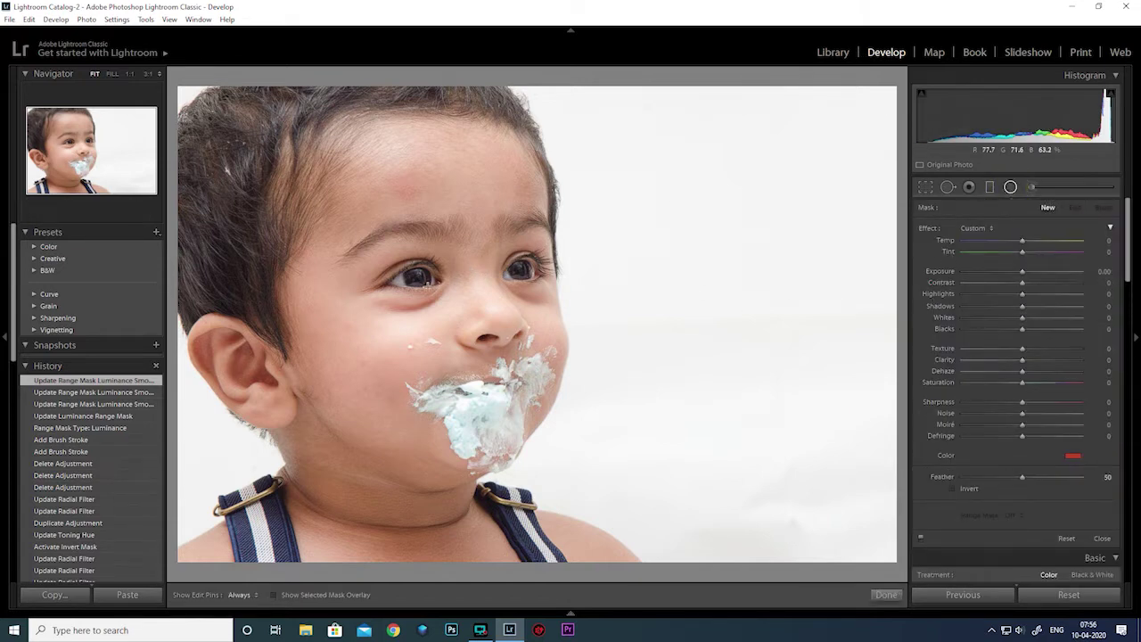
pyautogui.moveTo(406, 272)
pyautogui.mouseDown()
pyautogui.moveTo(428, 288)
pyautogui.moveTo(436, 278)
pyautogui.moveTo(418, 277)
pyautogui.mouseUp()
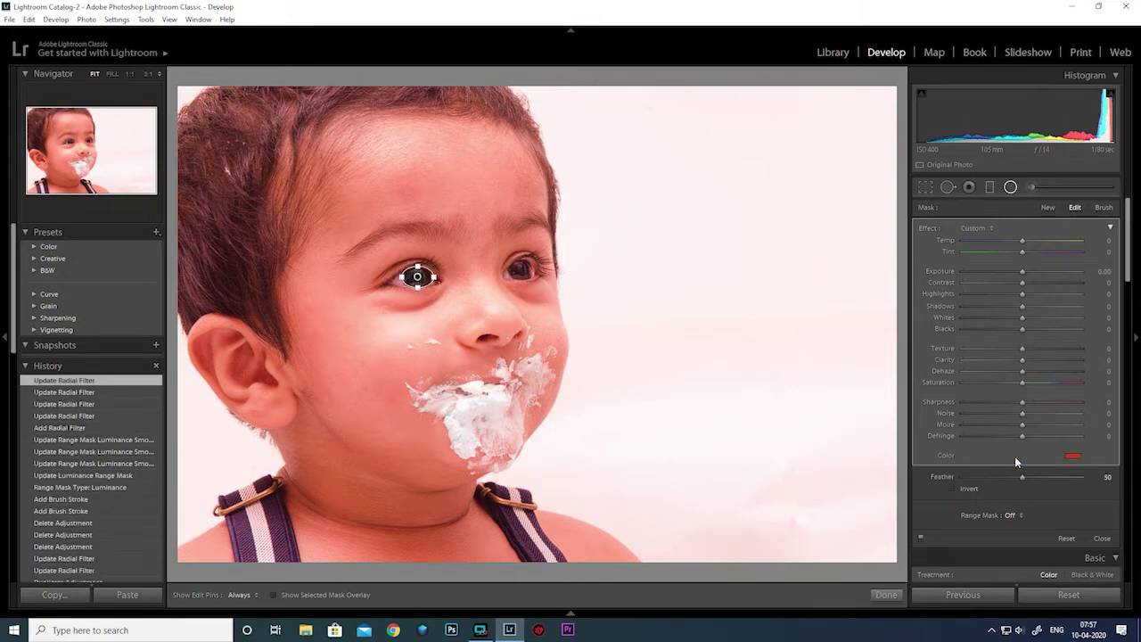
pyautogui.doubleClick(943, 456)
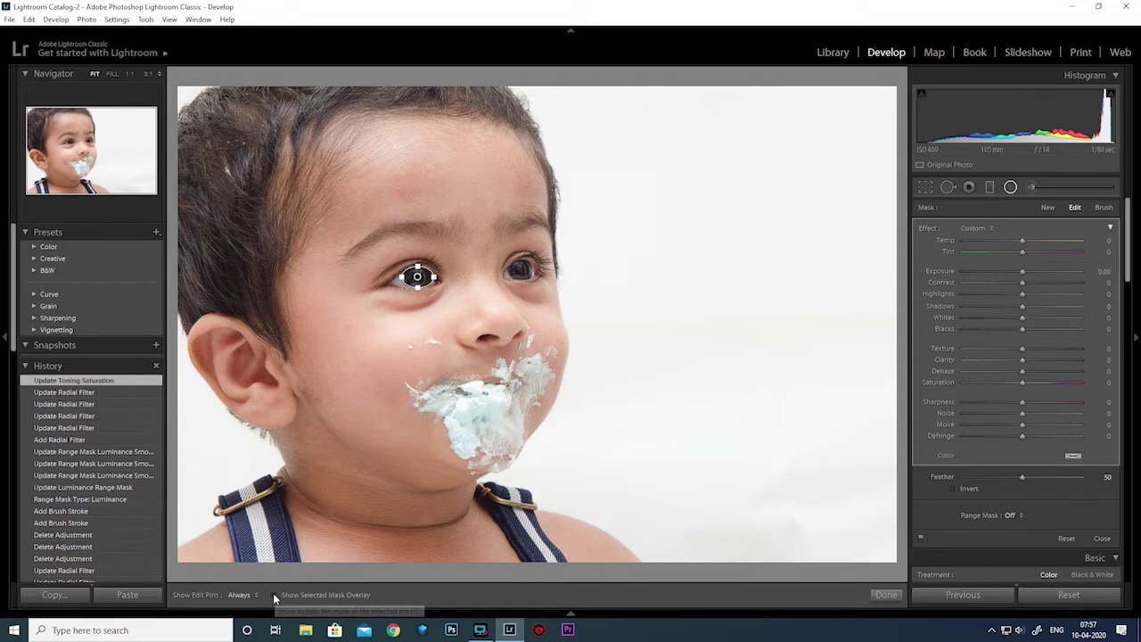
# - Invert the left-eye radial filter's mask, checking it with the mask overlay
pyautogui.click(273, 594)
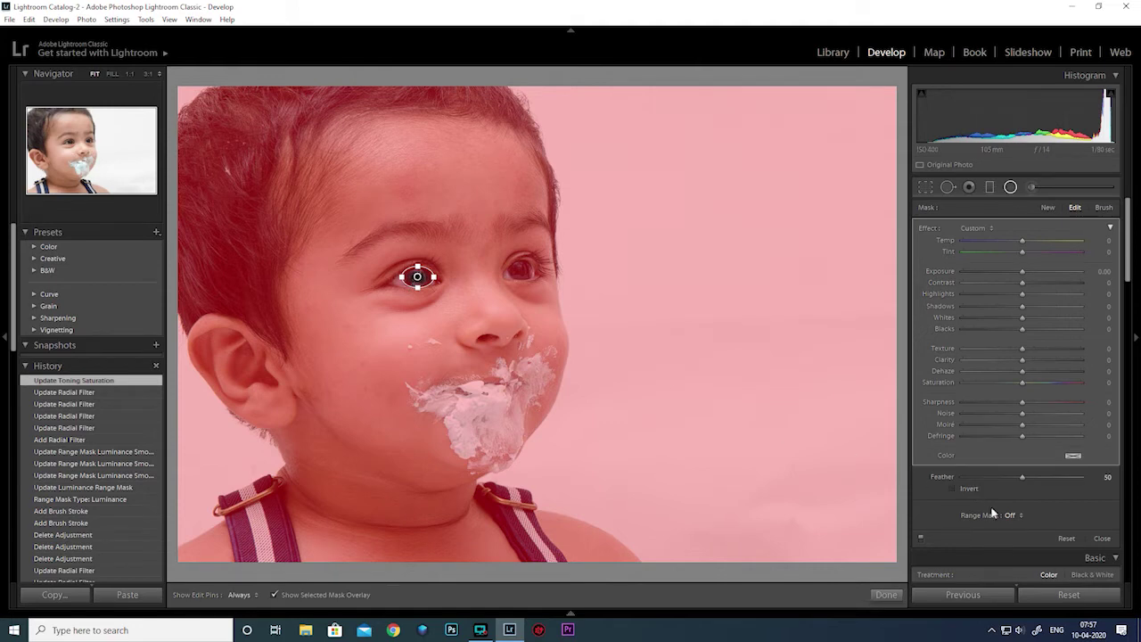
pyautogui.click(953, 488)
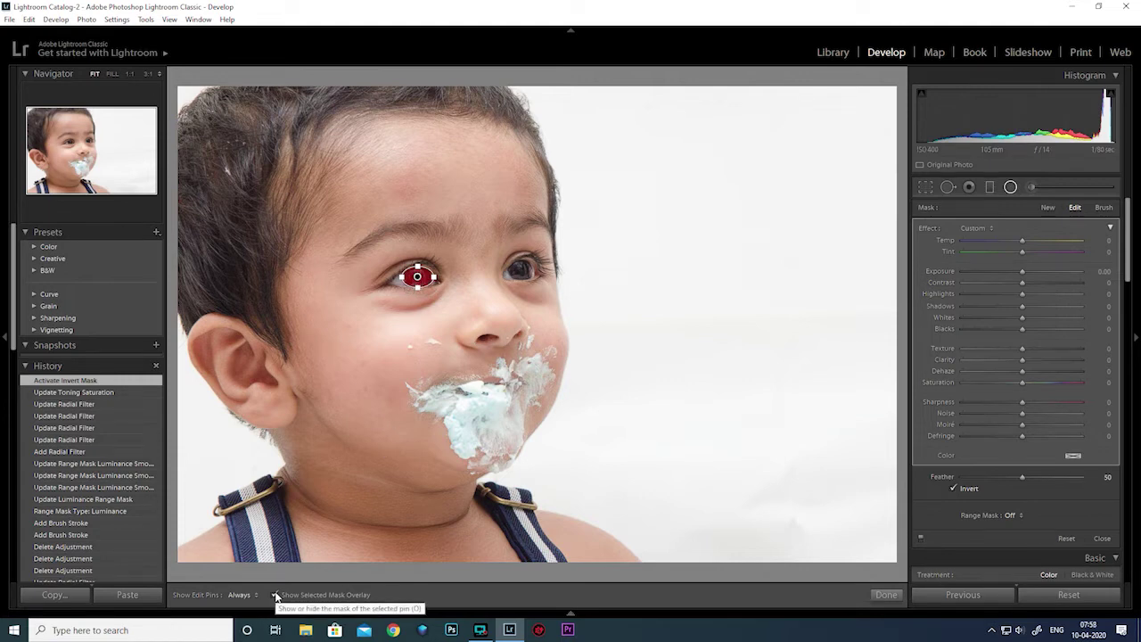
pyautogui.click(274, 595)
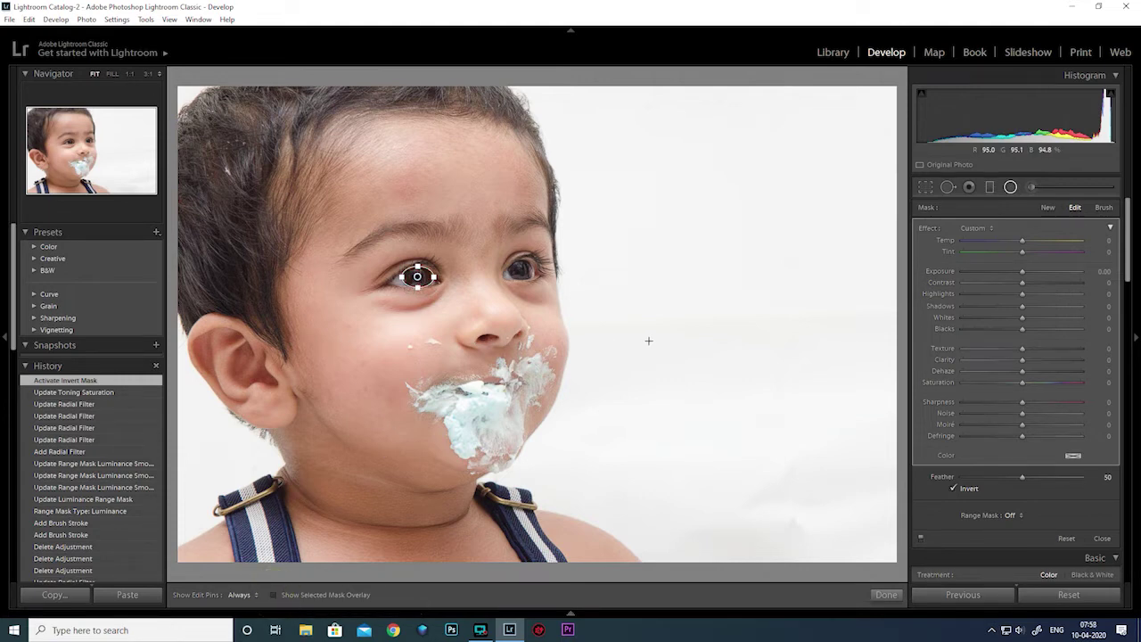
# - Set the radial filter's colour tint to blue at hue 214, saturation 90
pyautogui.click(1070, 454)
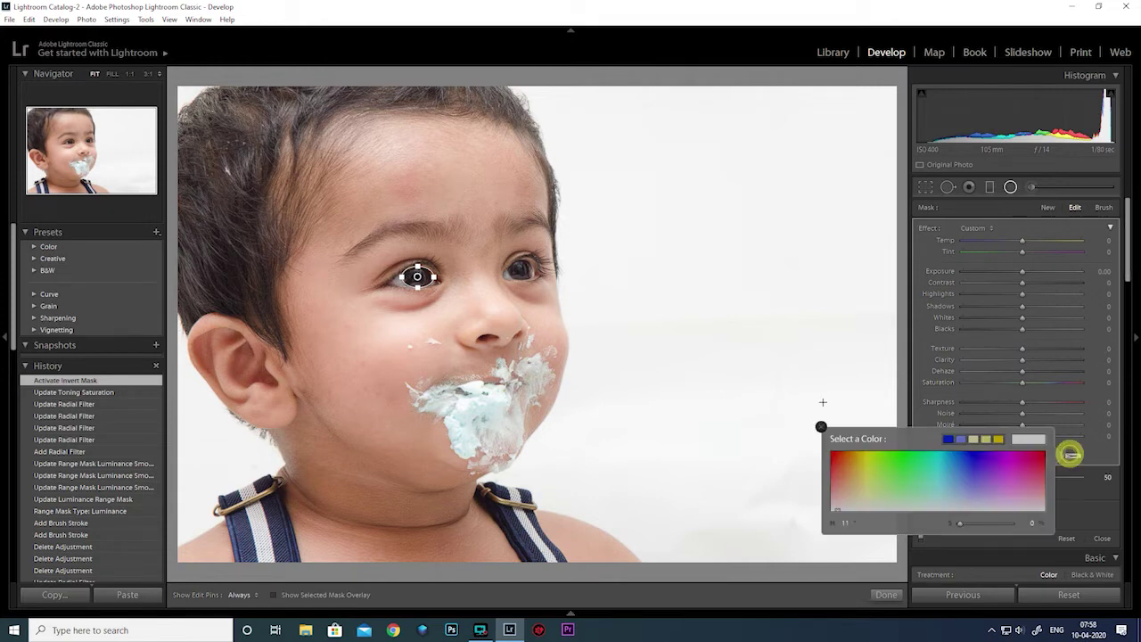
pyautogui.moveTo(843, 462); pyautogui.dragTo(863, 461)
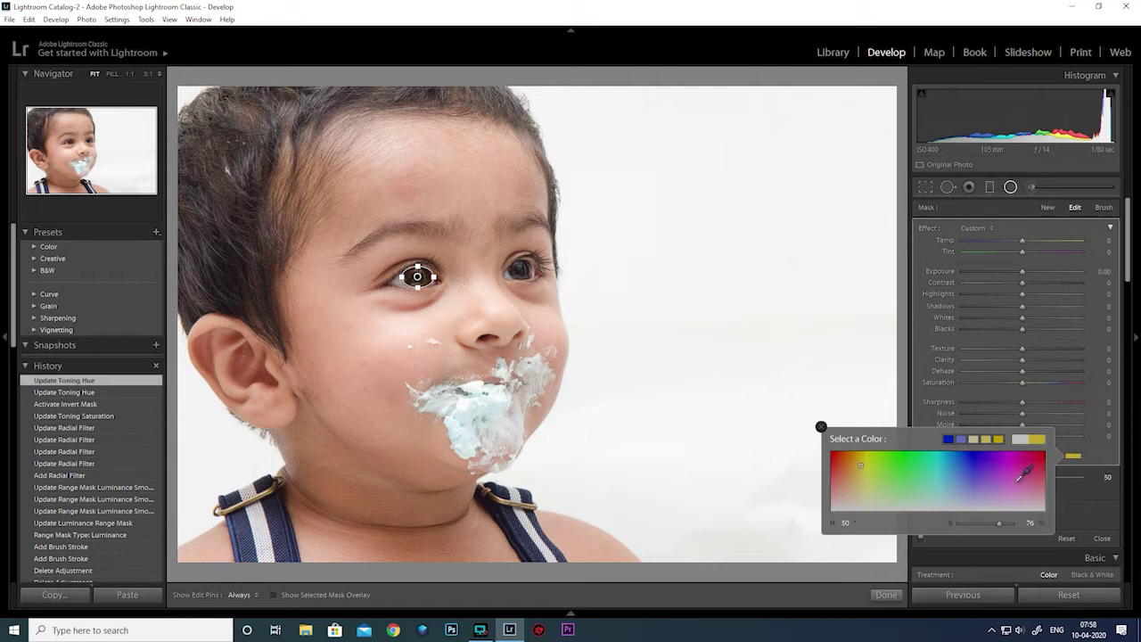
pyautogui.click(973, 465)
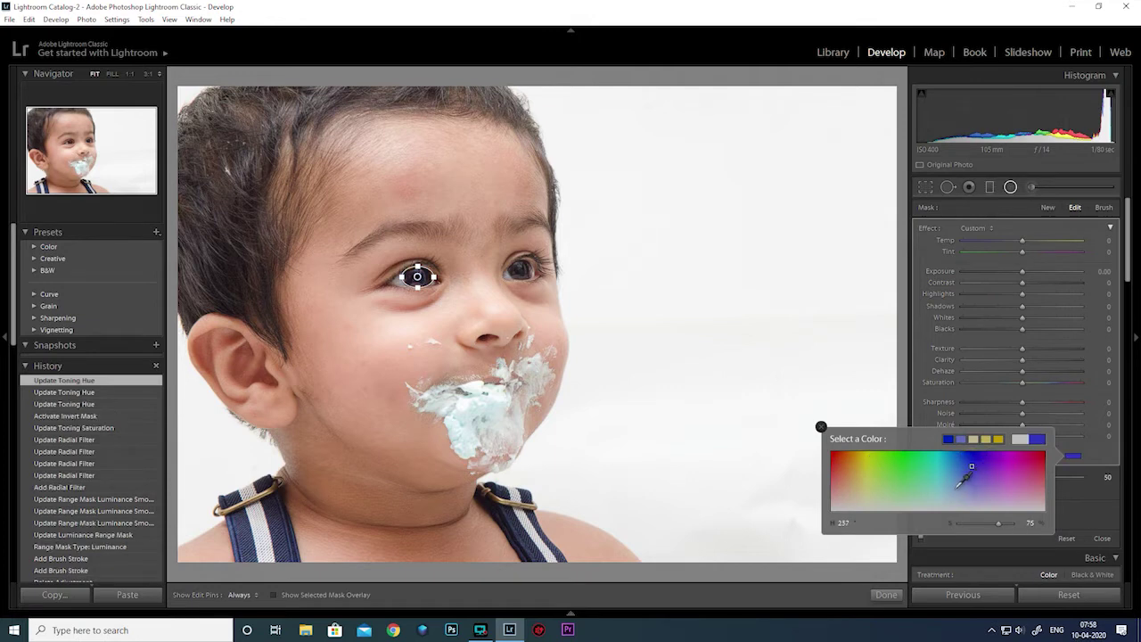
pyautogui.click(959, 456)
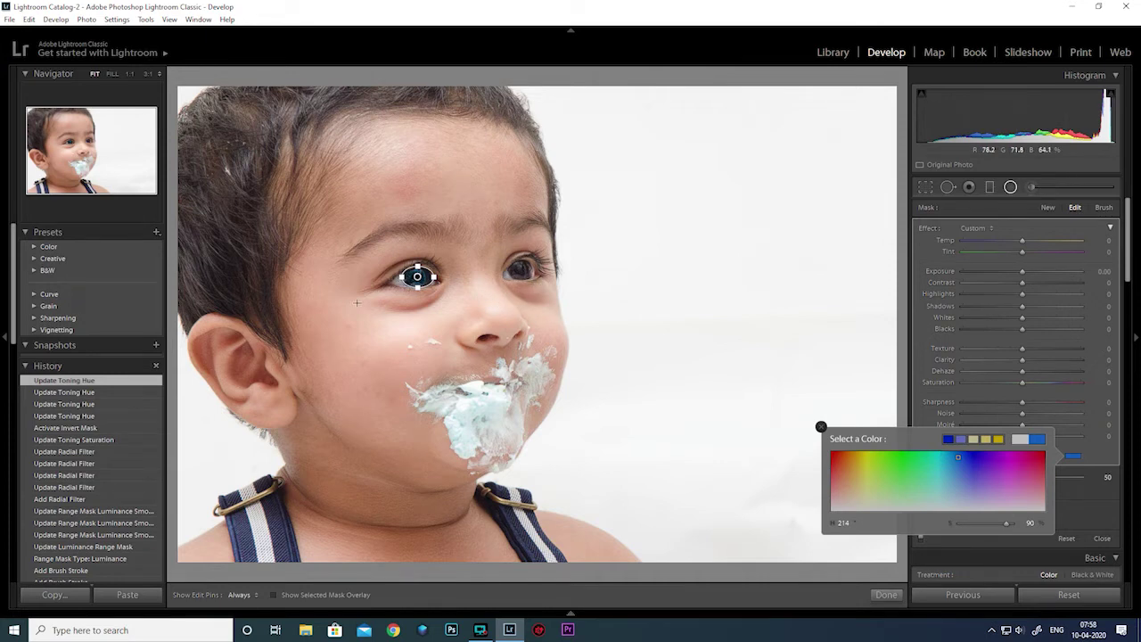
# - Duplicate the blue eye filter onto the right eye and finish with radial filters
pyautogui.rightClick(420, 281)
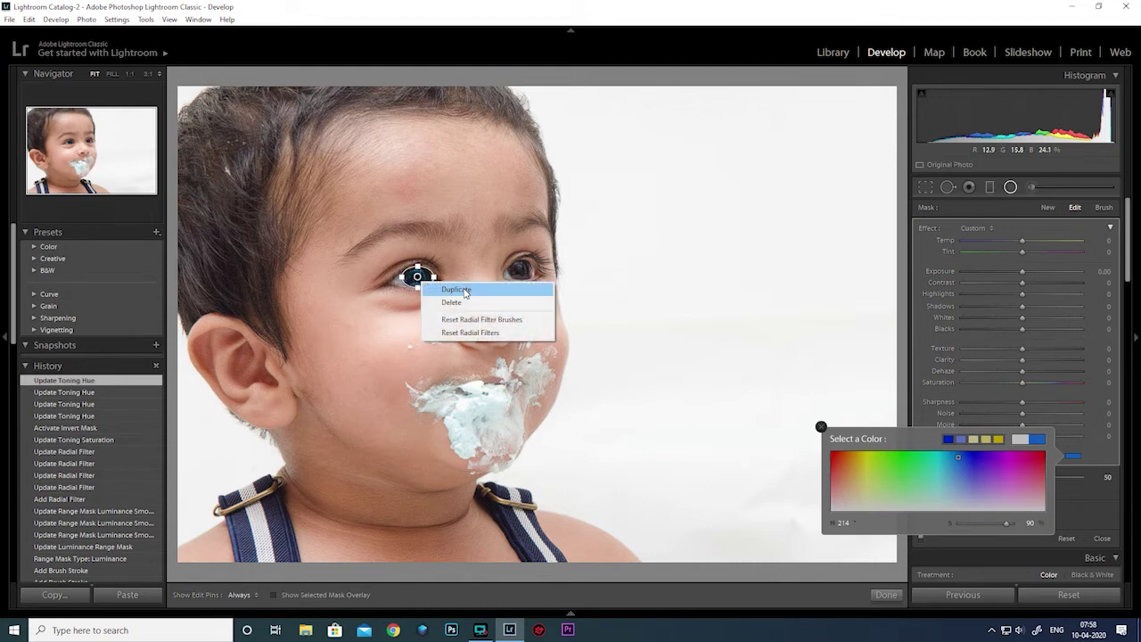
pyautogui.click(456, 290)
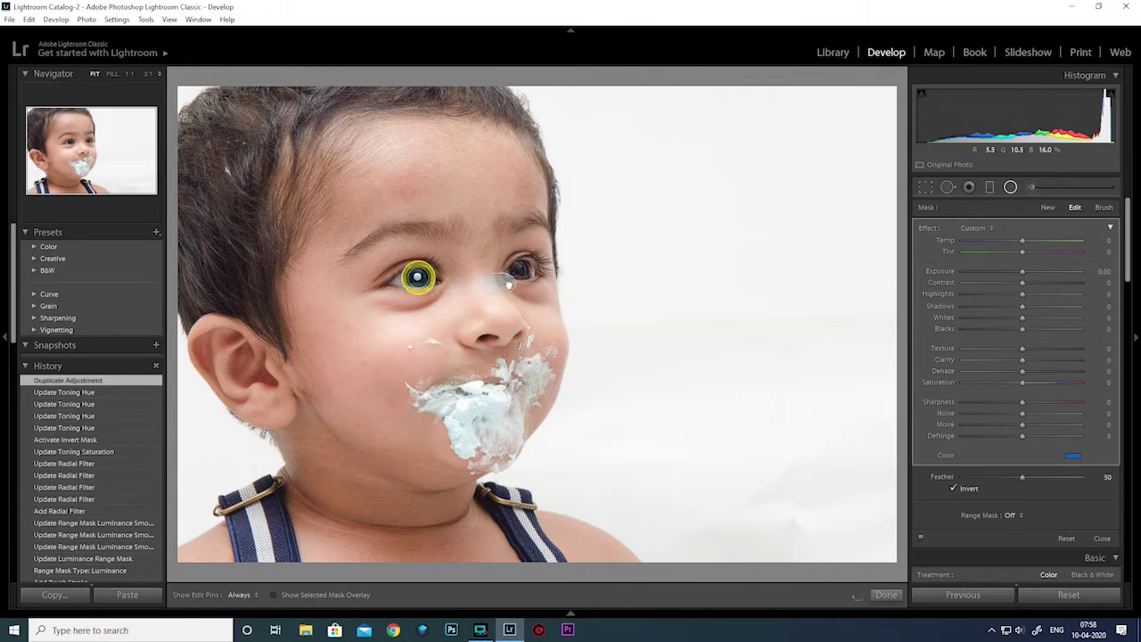
pyautogui.moveTo(509, 284); pyautogui.dragTo(537, 271)
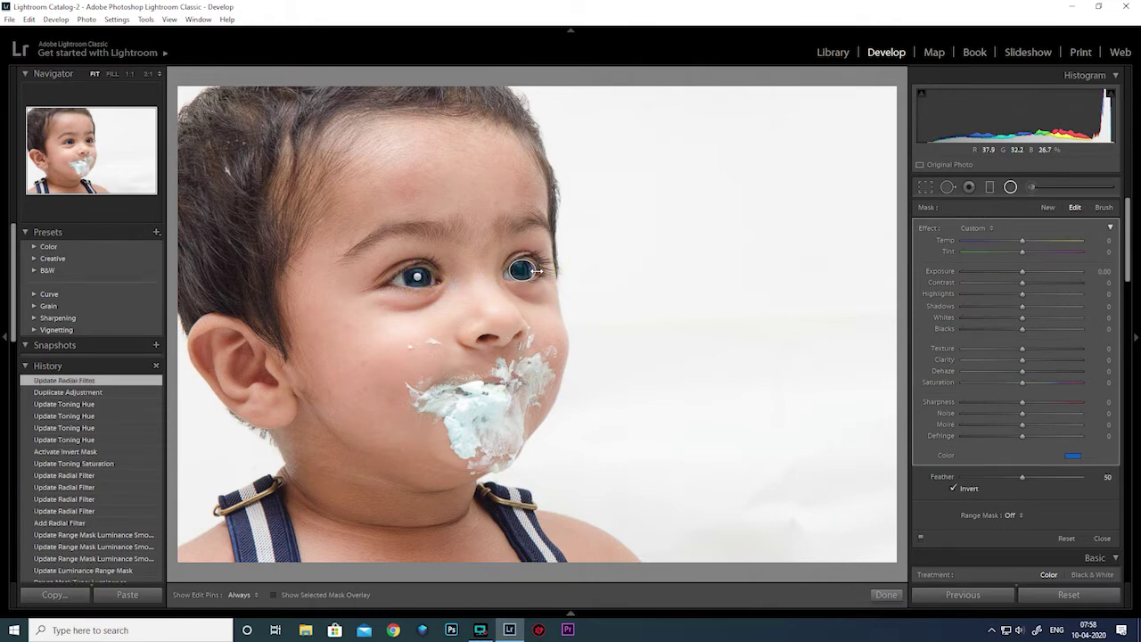
pyautogui.click(521, 268)
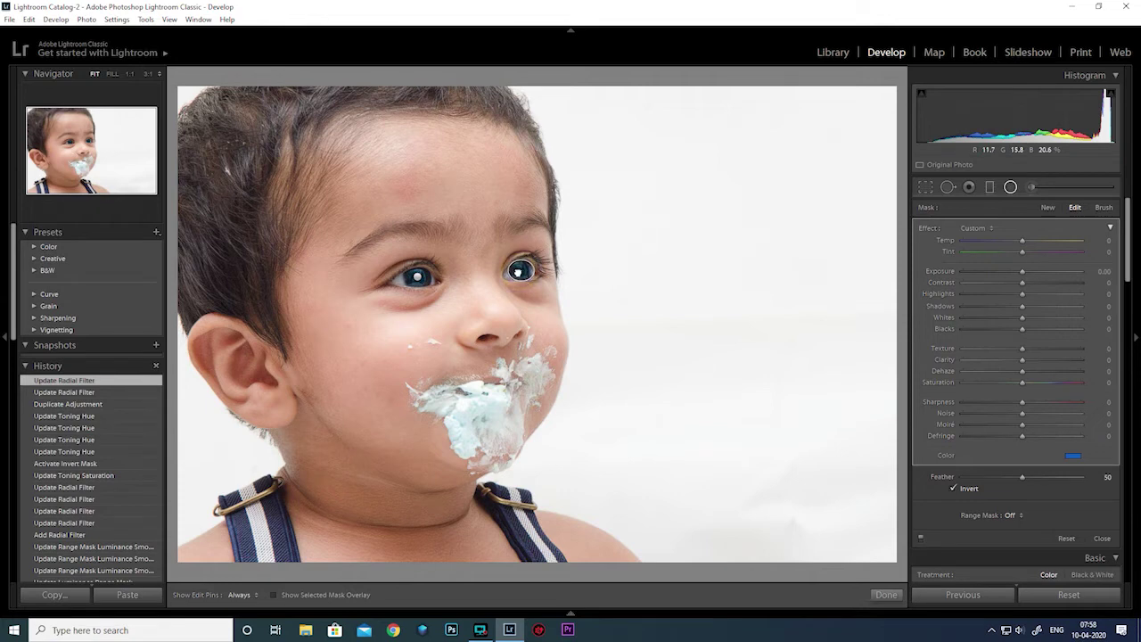
pyautogui.click(520, 270)
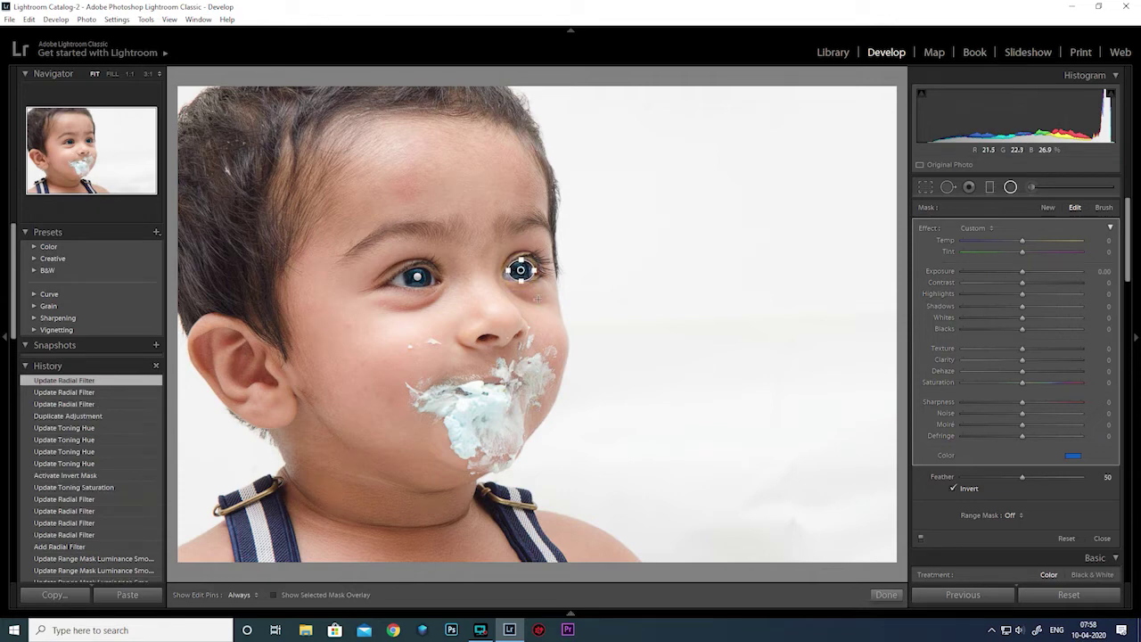
pyautogui.click(886, 595)
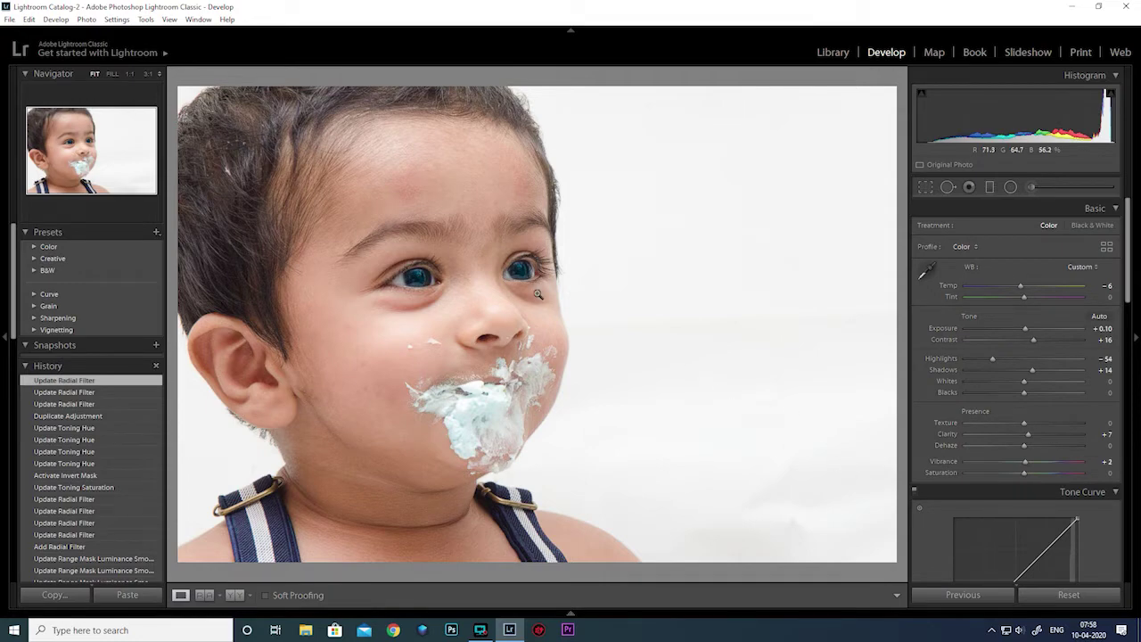
# - Compare the blue eyes before and after at 1:1, then return to the fitted single view
pyautogui.press('y')
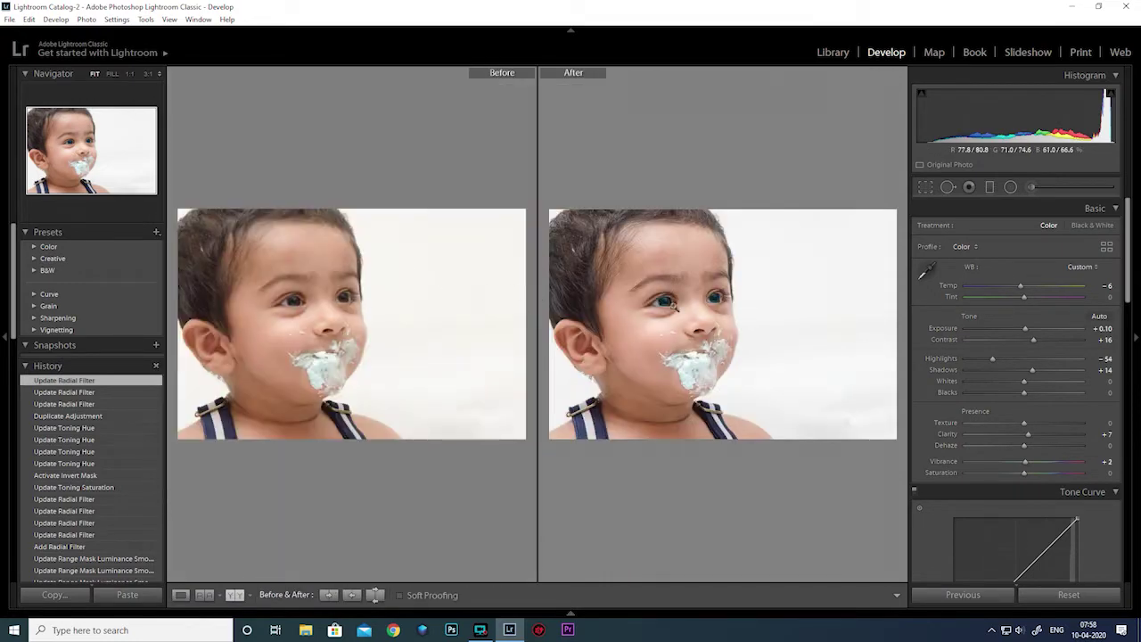
pyautogui.click(675, 308)
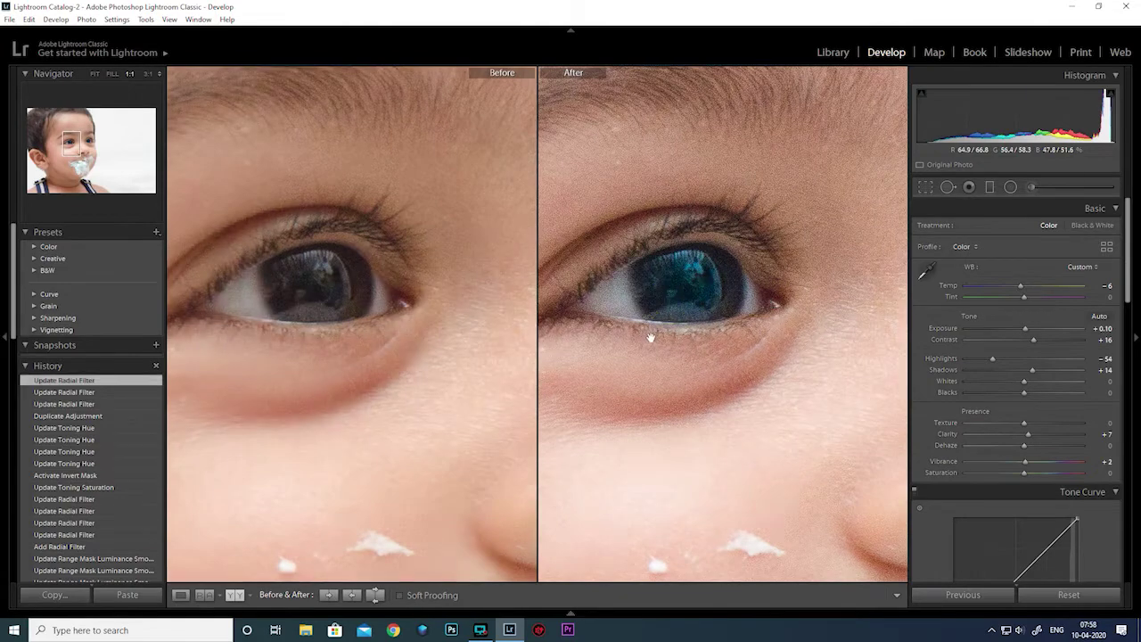
pyautogui.press('y')
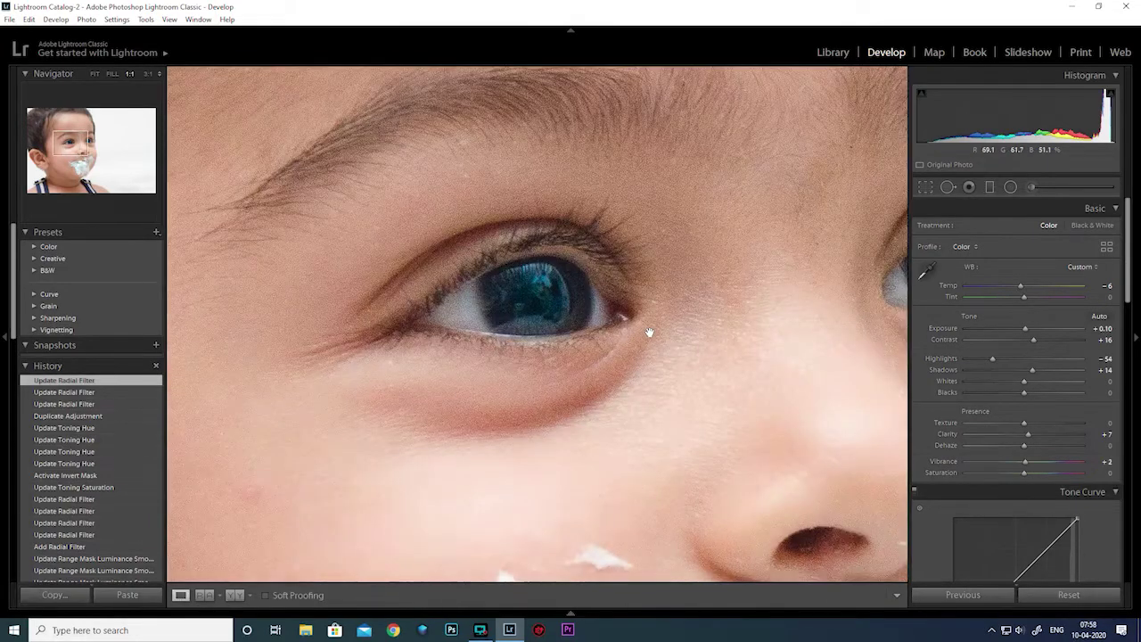
pyautogui.click(575, 332)
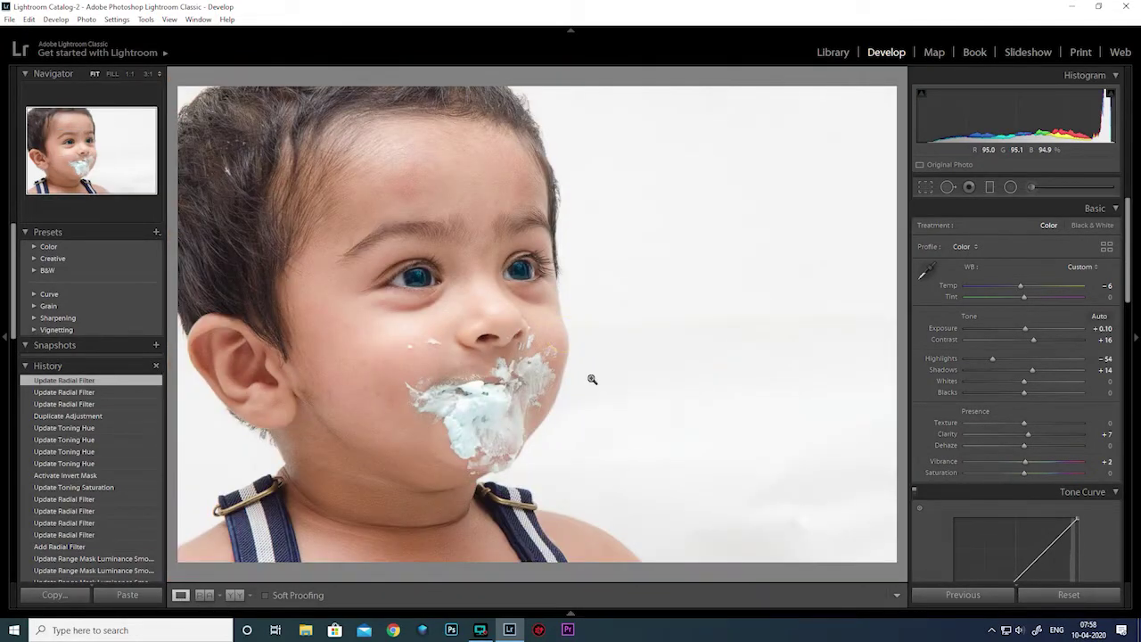
# - Reset all of the photo's develop settings to the unedited original
pyautogui.click(1077, 595)
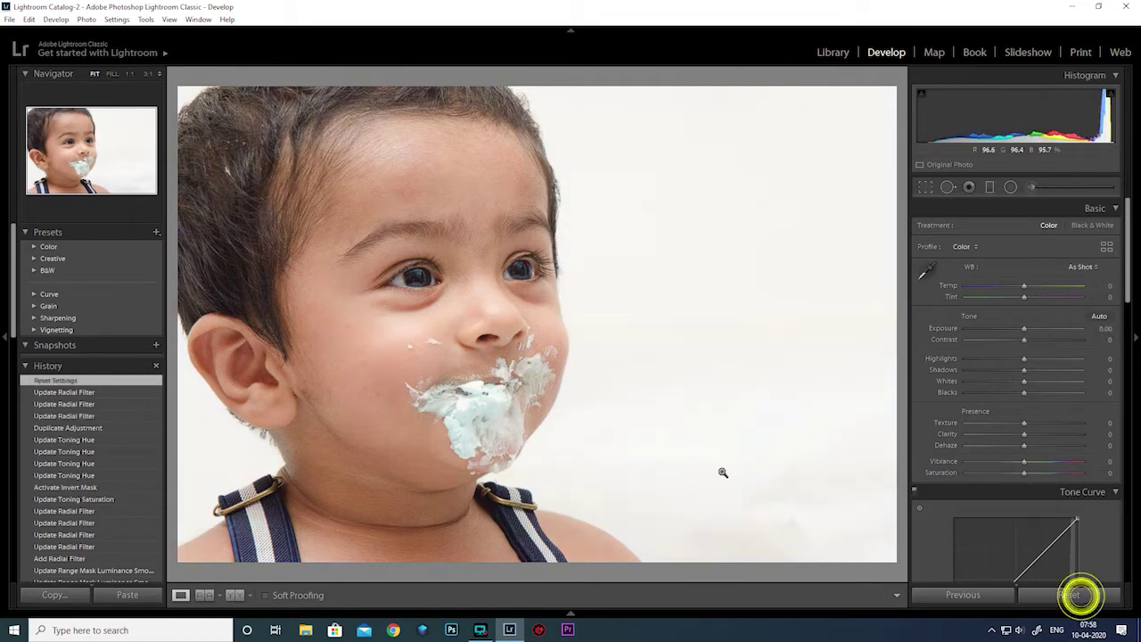
pyautogui.click(1030, 187)
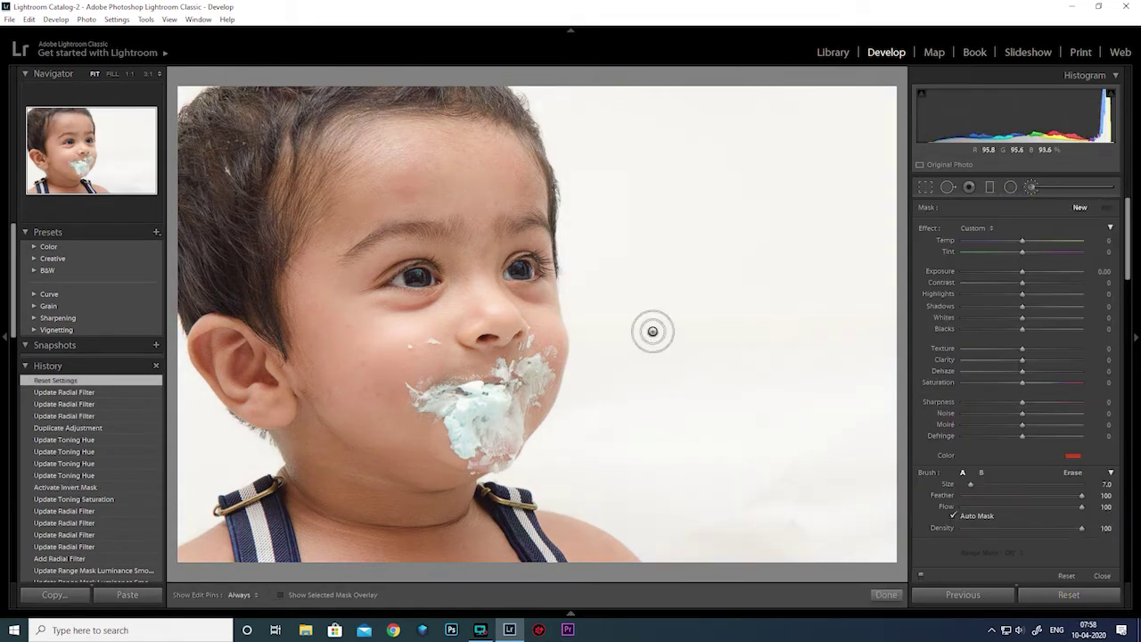
pyautogui.click(885, 595)
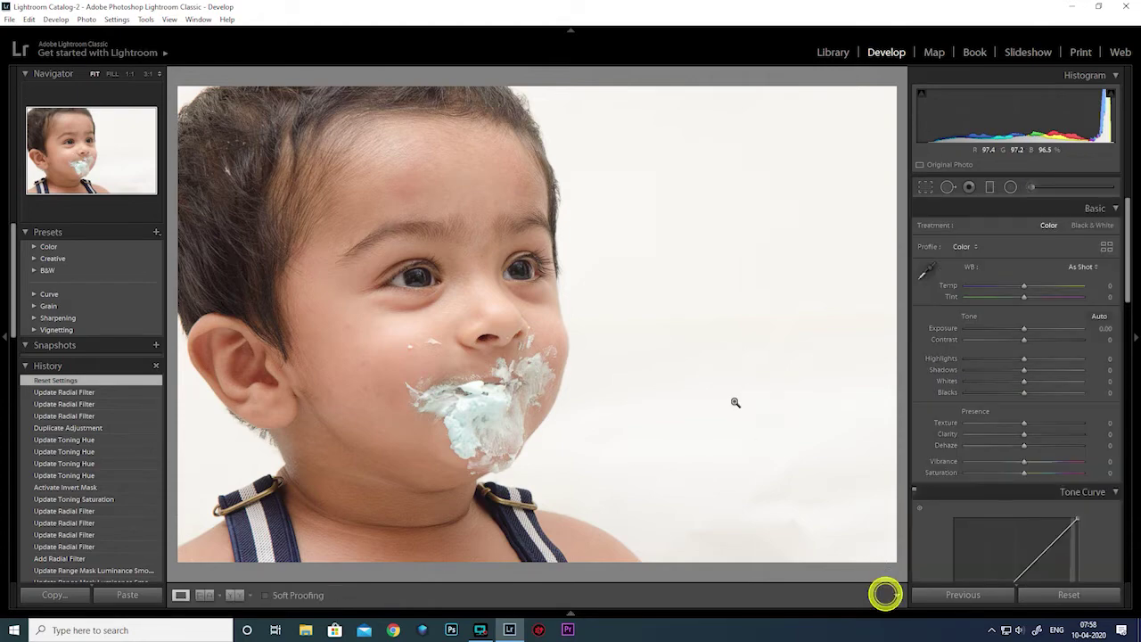
# - Zoom to 1:1 with both eyes centred and start a new adjustment brush mask
pyautogui.click(476, 279)
pyautogui.moveTo(365, 273); pyautogui.dragTo(440, 309)
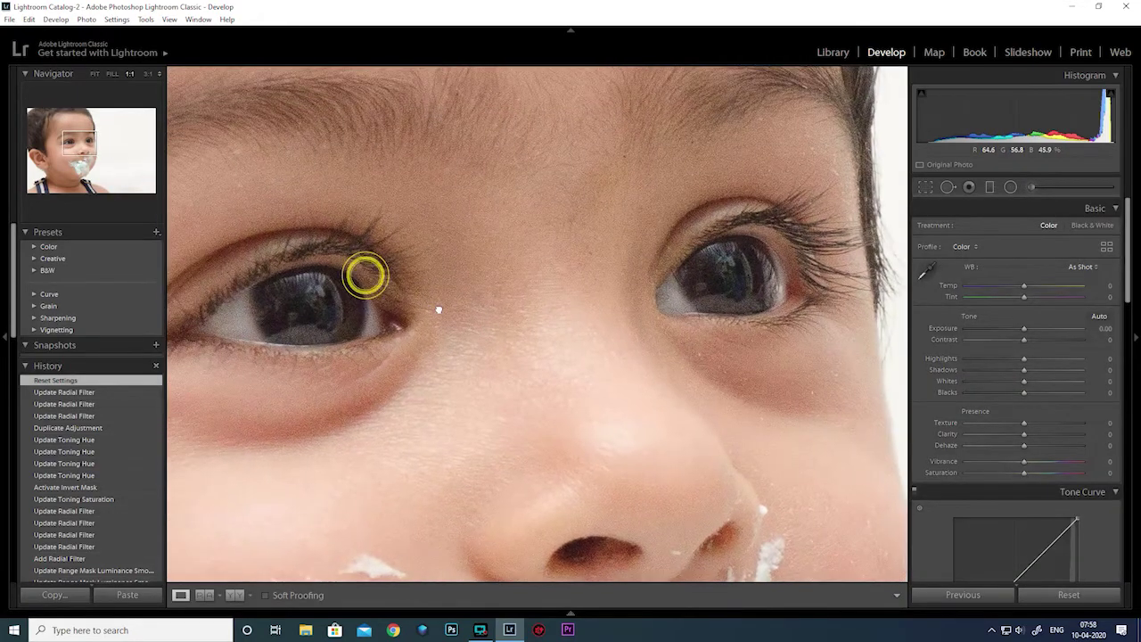
pyautogui.click(1029, 188)
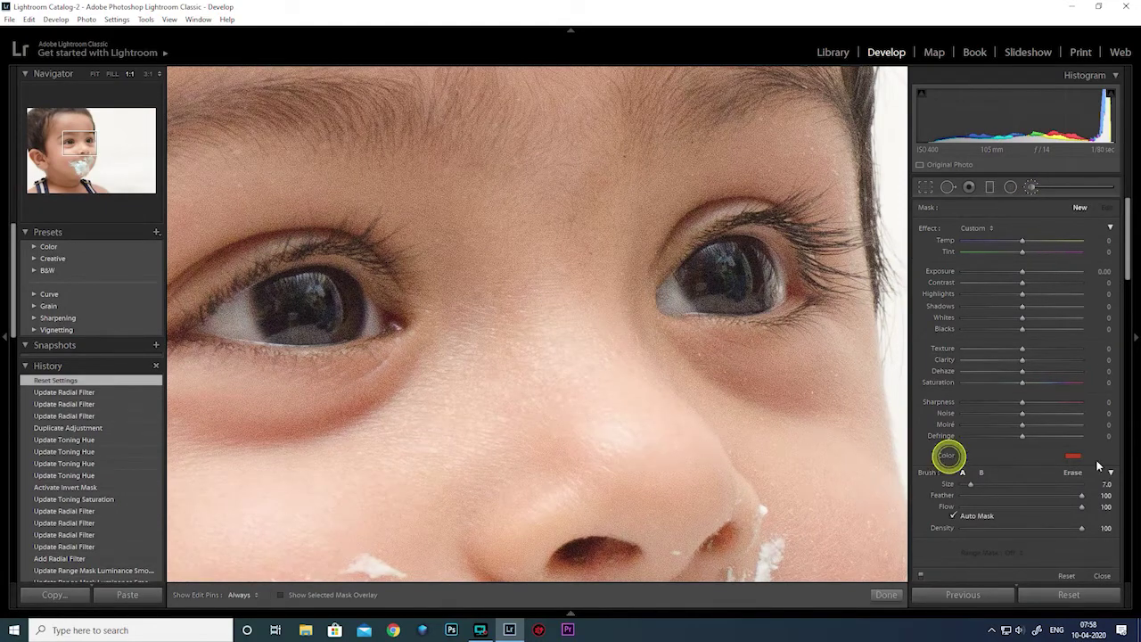
# - Paint a blue-tinted brush adjustment over both irises and keep edit pins always visible
pyautogui.click(1074, 457)
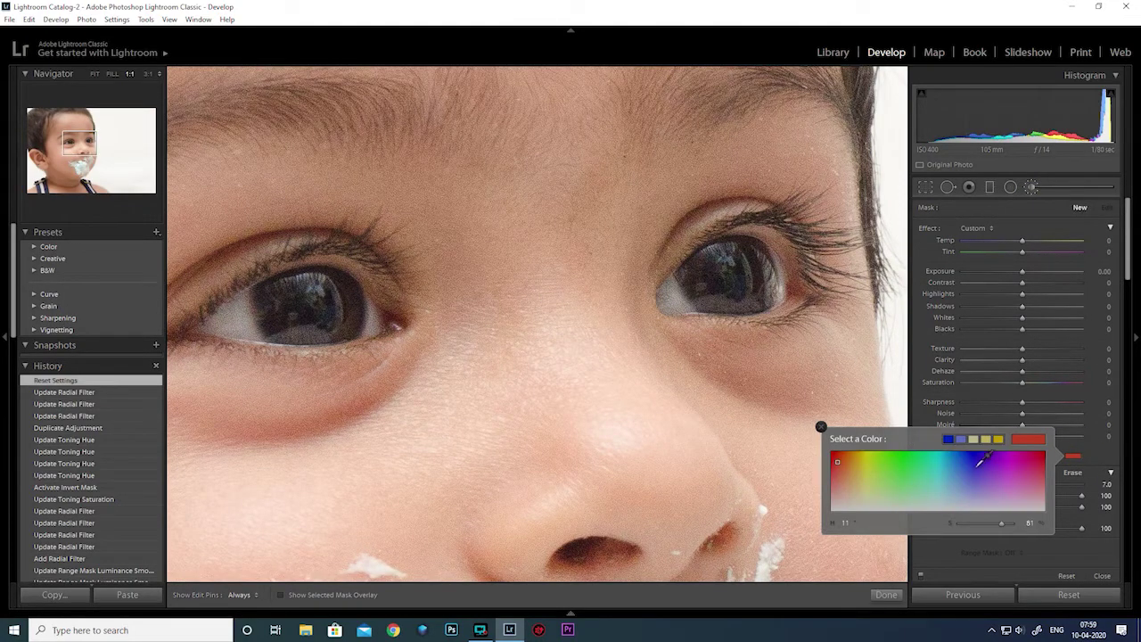
pyautogui.click(961, 461)
pyautogui.click(1075, 459)
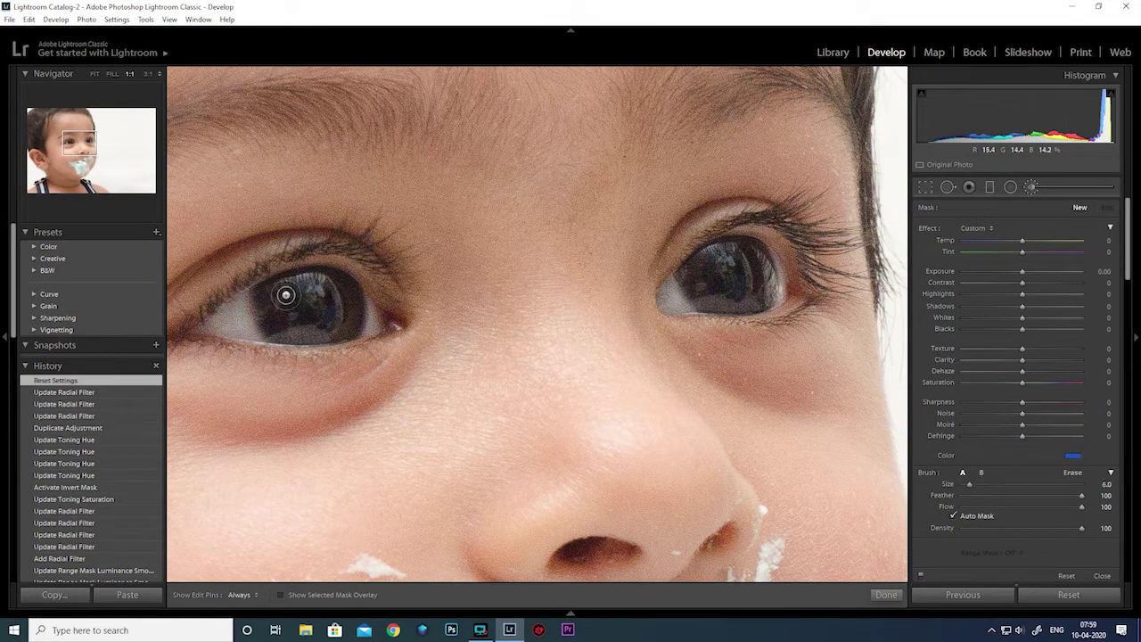
pyautogui.moveTo(285, 294)
pyautogui.mouseDown()
pyautogui.moveTo(273, 288)
pyautogui.moveTo(273, 318)
pyautogui.moveTo(304, 333)
pyautogui.moveTo(333, 321)
pyautogui.moveTo(331, 285)
pyautogui.moveTo(327, 326)
pyautogui.moveTo(282, 323)
pyautogui.moveTo(351, 300)
pyautogui.moveTo(344, 318)
pyautogui.moveTo(321, 303)
pyautogui.moveTo(270, 311)
pyautogui.moveTo(306, 293)
pyautogui.moveTo(333, 335)
pyautogui.moveTo(306, 326)
pyautogui.mouseUp()
pyautogui.moveTo(700, 275)
pyautogui.mouseDown()
pyautogui.moveTo(739, 296)
pyautogui.moveTo(700, 290)
pyautogui.moveTo(754, 291)
pyautogui.moveTo(760, 269)
pyautogui.moveTo(754, 298)
pyautogui.mouseUp()
pyautogui.press('h')
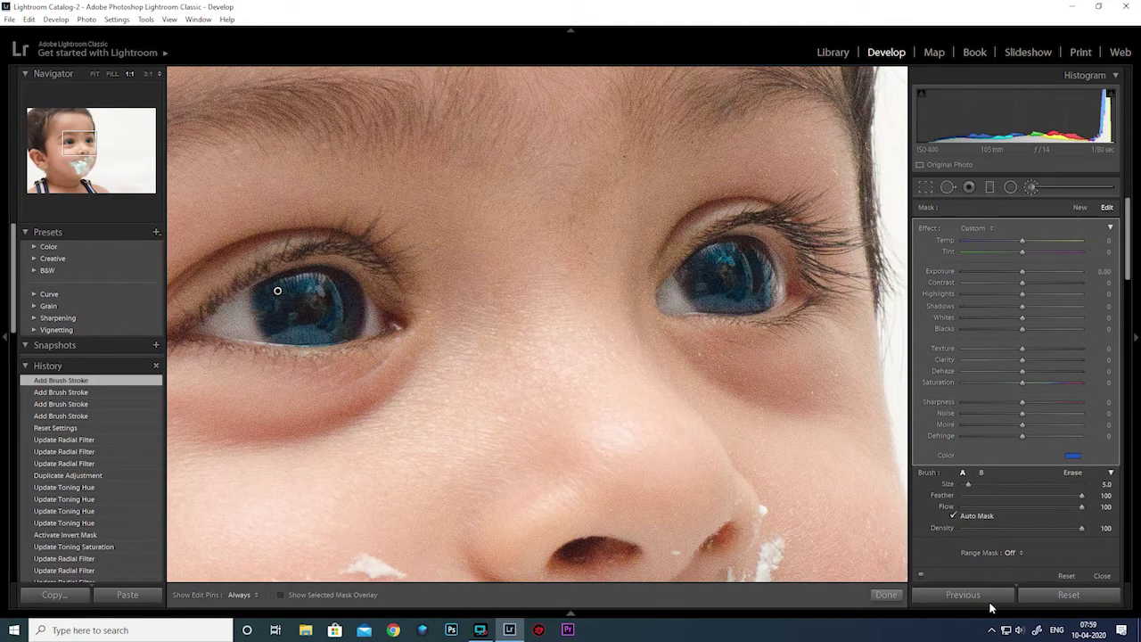
# - Recolour the iris brush tint from blue to orange-brown and view the whole photo
pyautogui.click(880, 595)
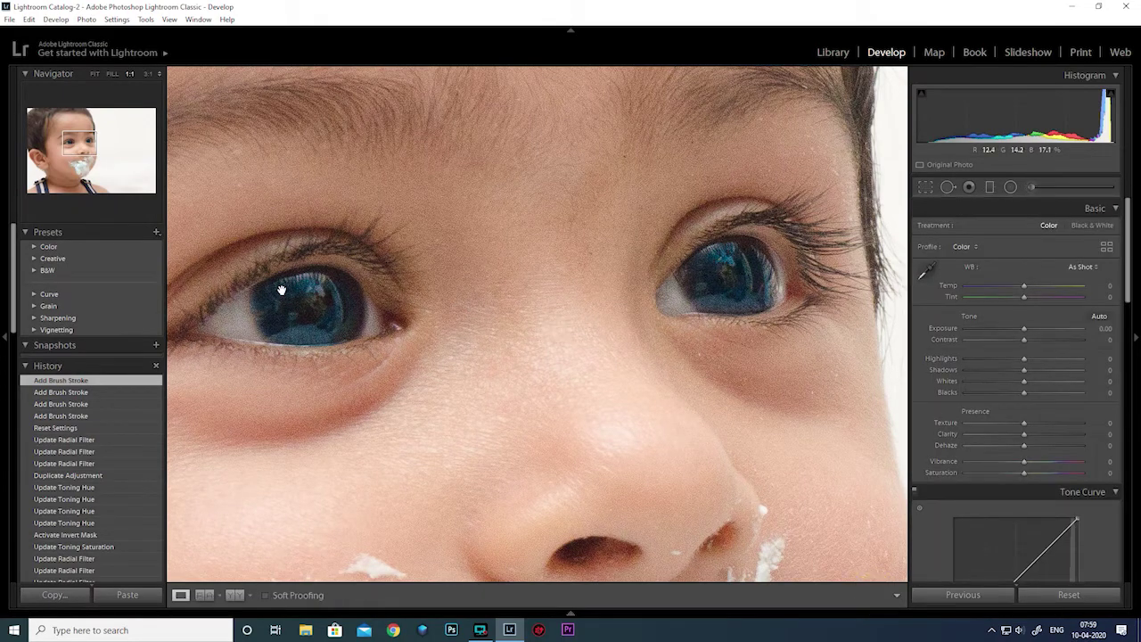
pyautogui.click(1030, 188)
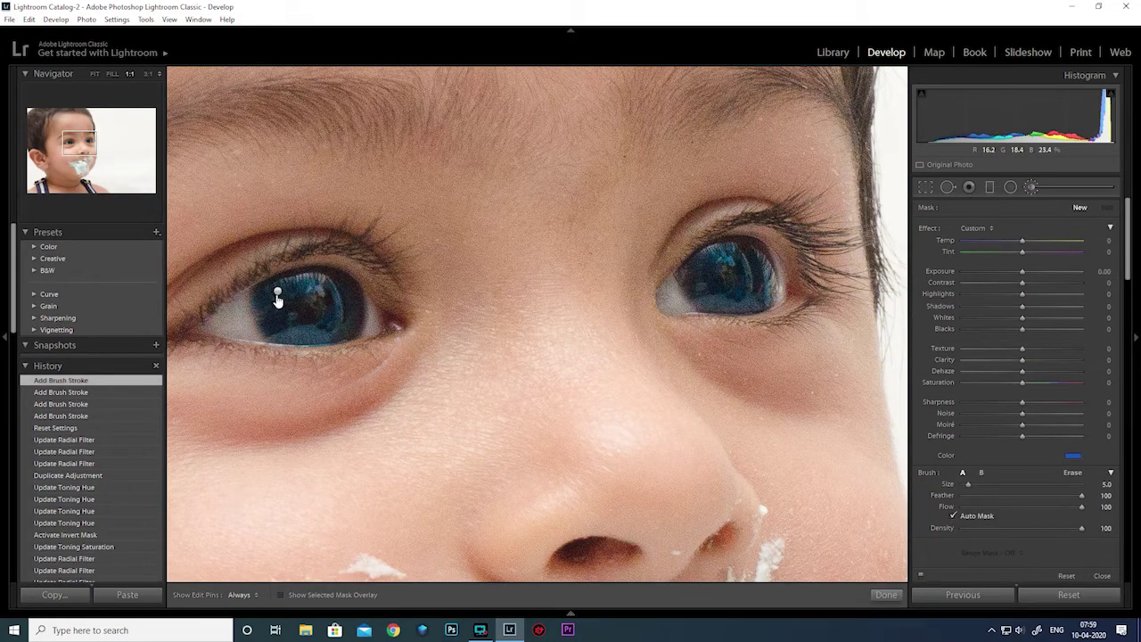
pyautogui.click(277, 295)
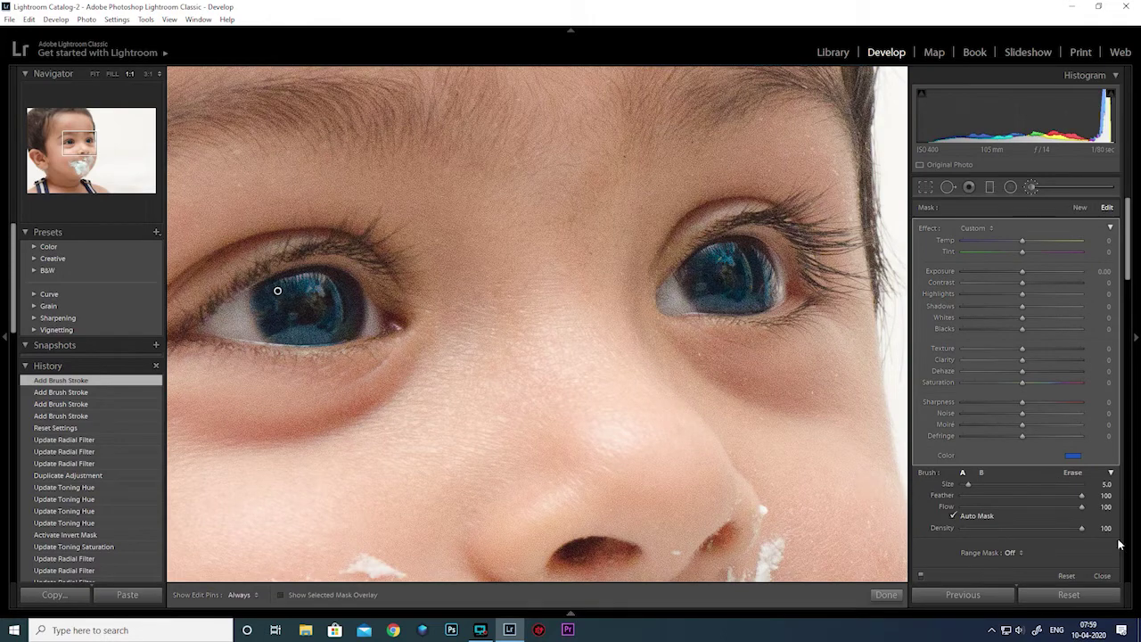
pyautogui.click(1073, 457)
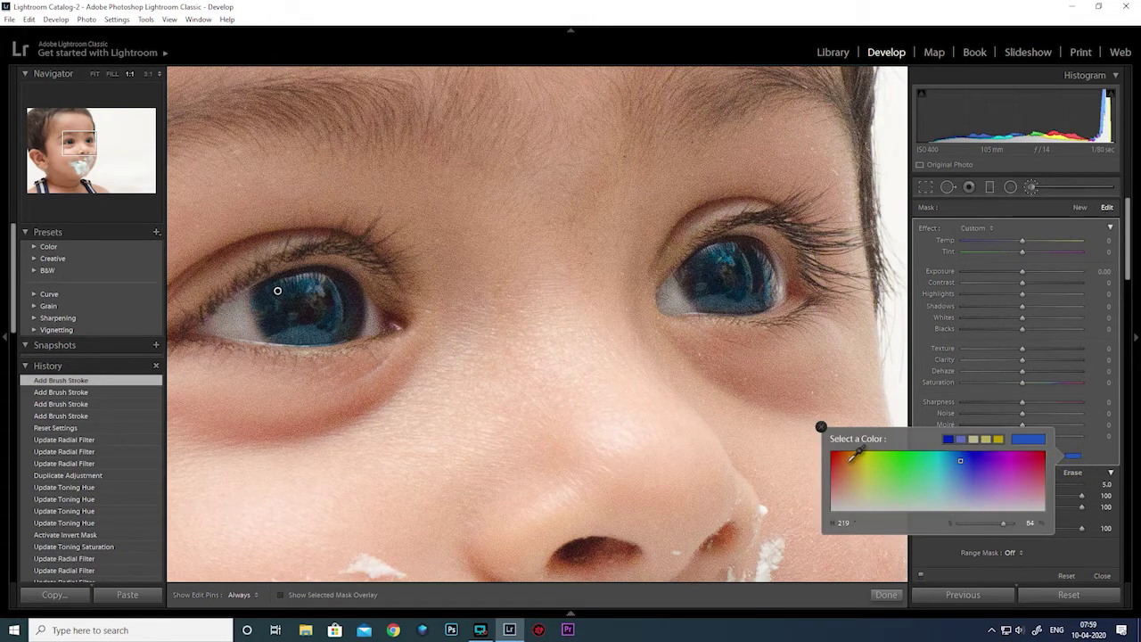
pyautogui.click(845, 461)
pyautogui.click(1074, 456)
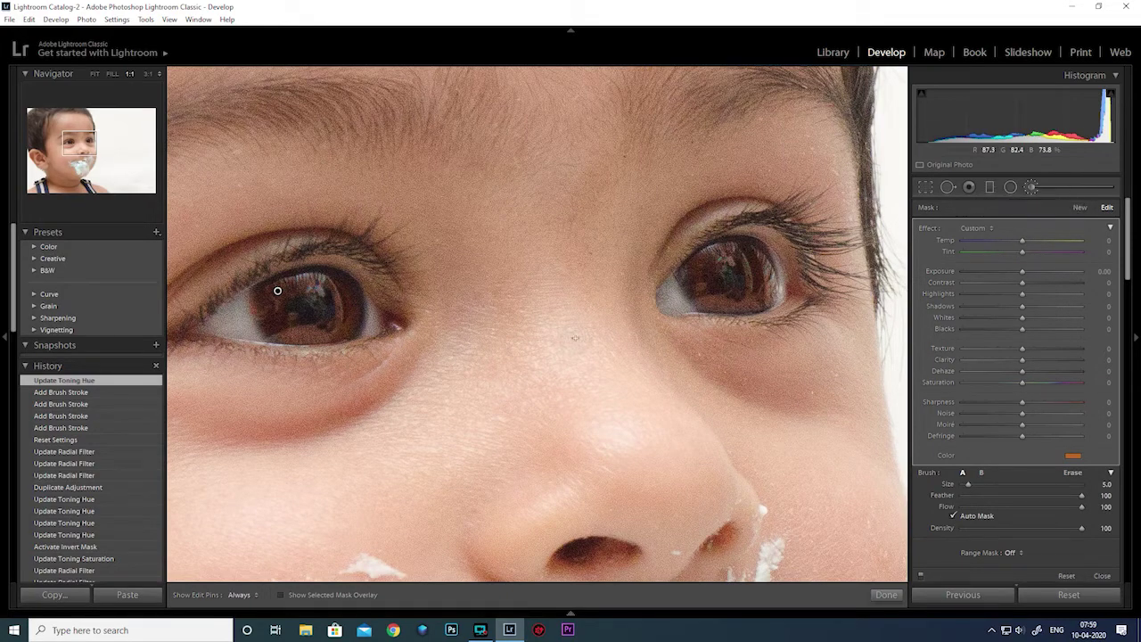
pyautogui.click(887, 596)
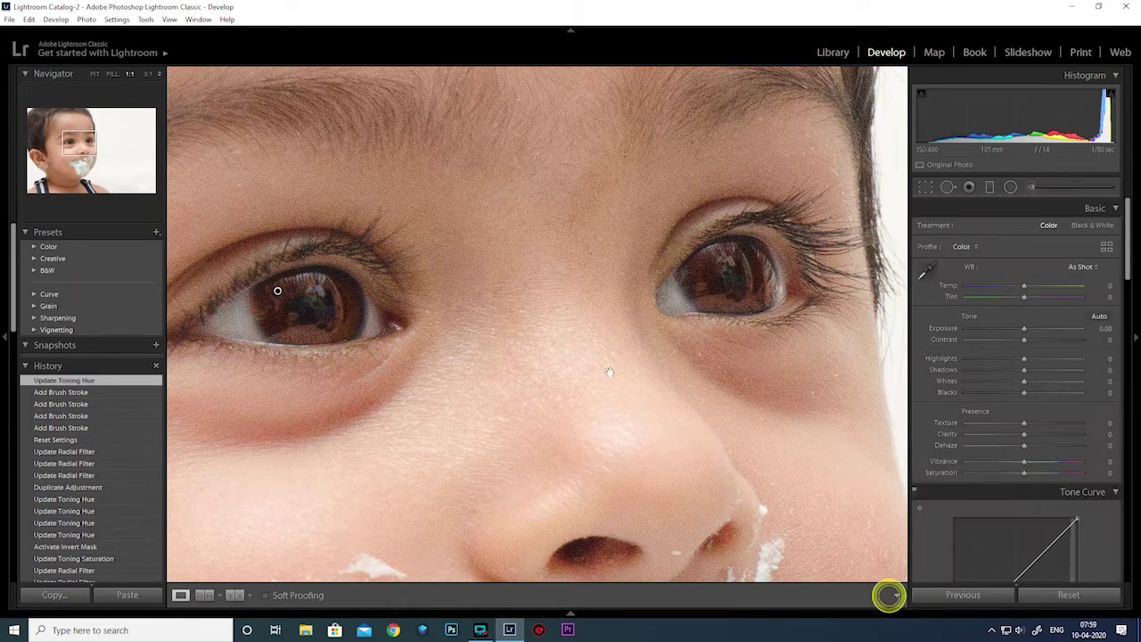
pyautogui.click(609, 374)
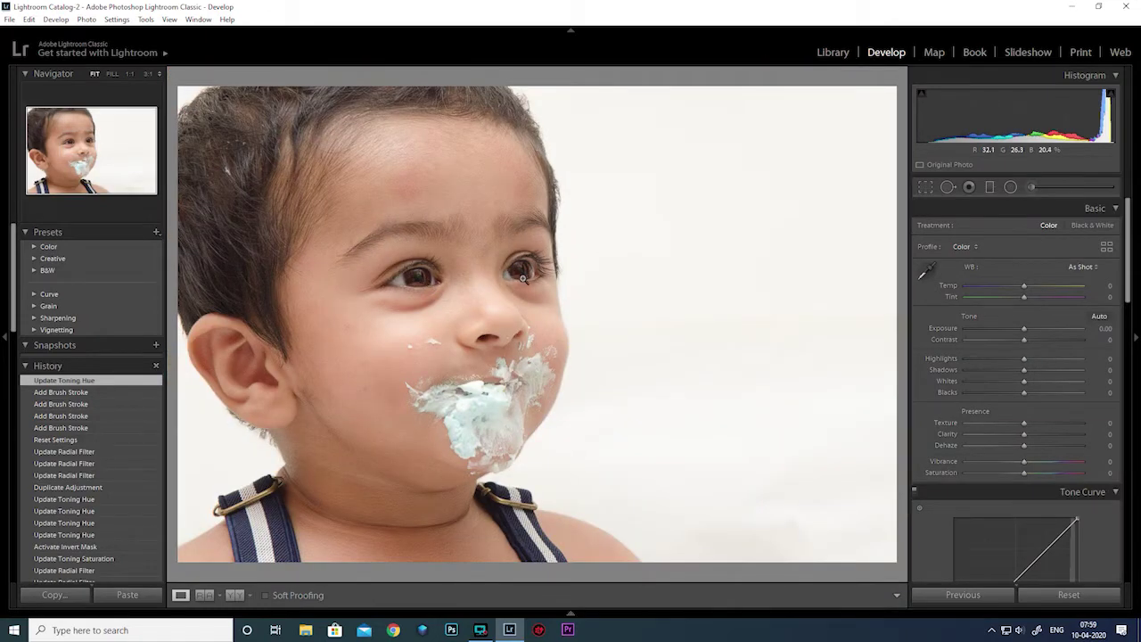
# - Show a 1:1 side-by-side before/after view with the eye centred
pyautogui.click(523, 279)
pyautogui.press('y')
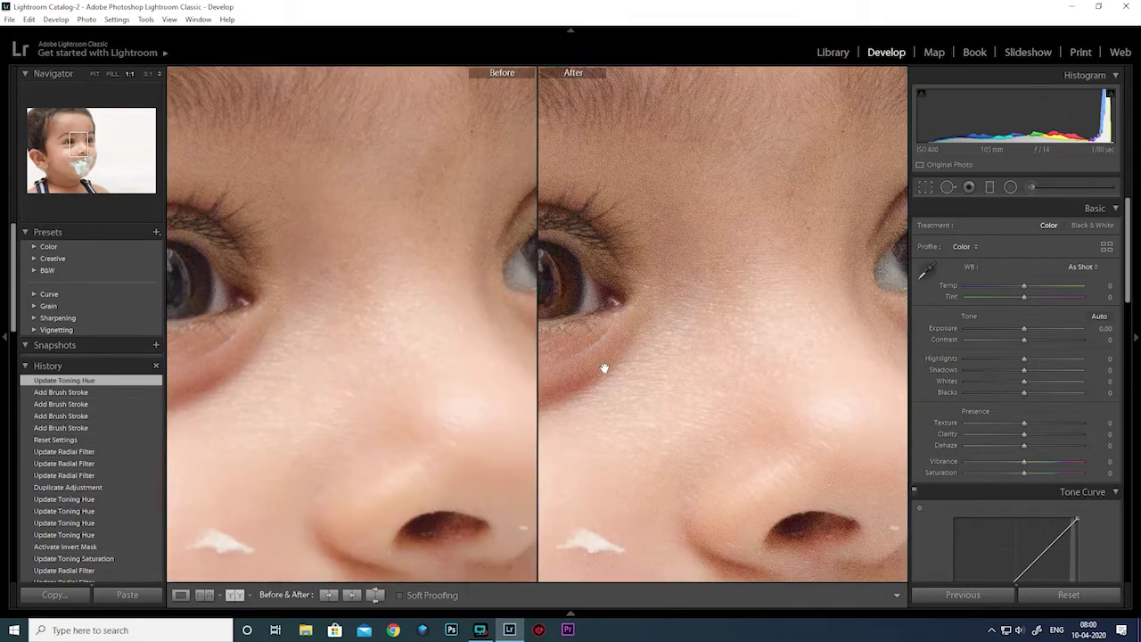
pyautogui.moveTo(330, 350); pyautogui.dragTo(489, 356)
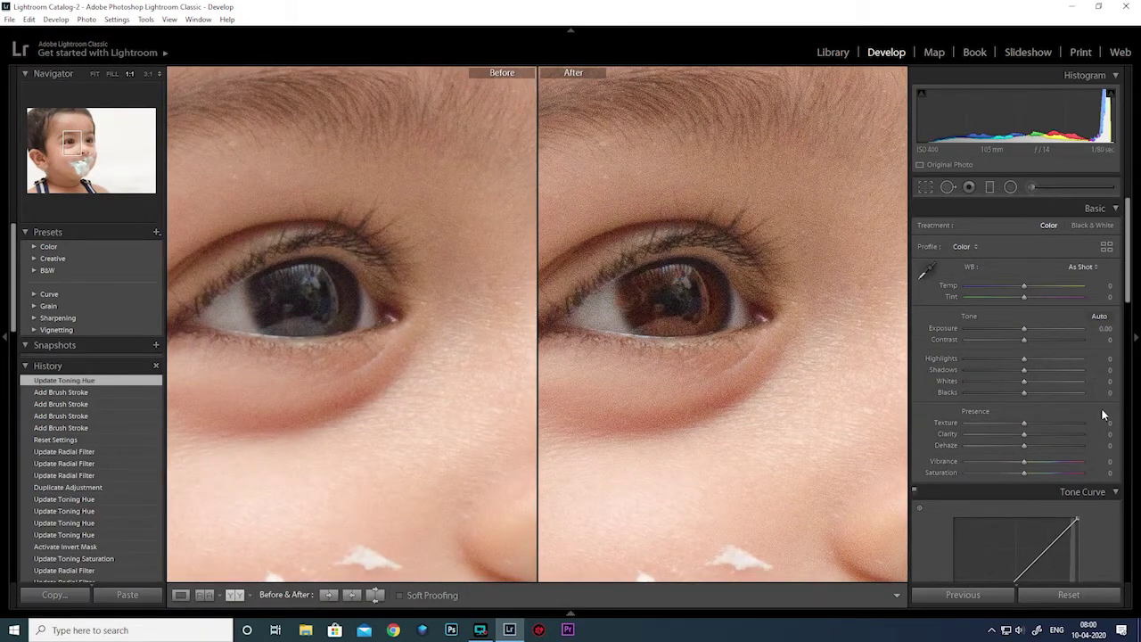
# - Change the iris brush adjustment's colour tint to red and close the brush
pyautogui.click(1029, 187)
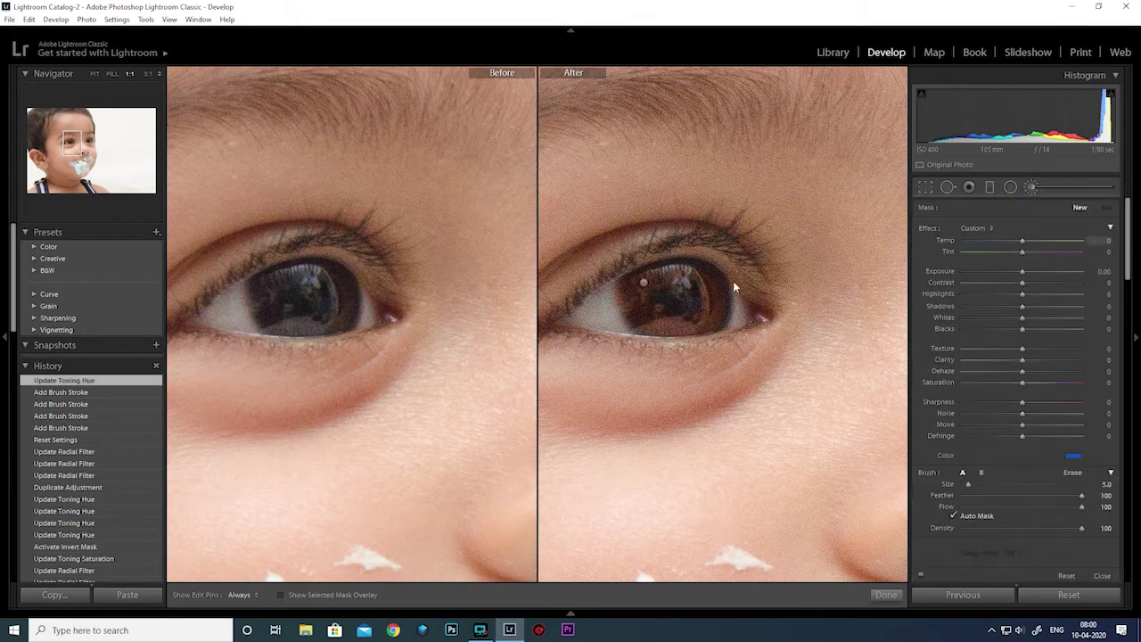
pyautogui.click(644, 282)
pyautogui.click(1073, 455)
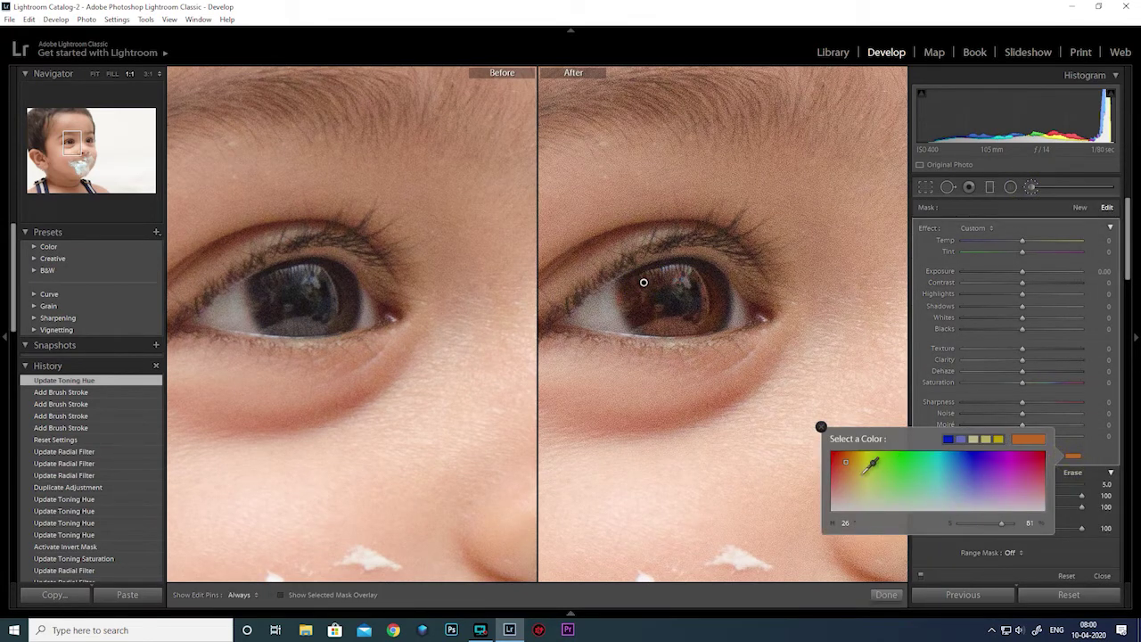
pyautogui.click(834, 455)
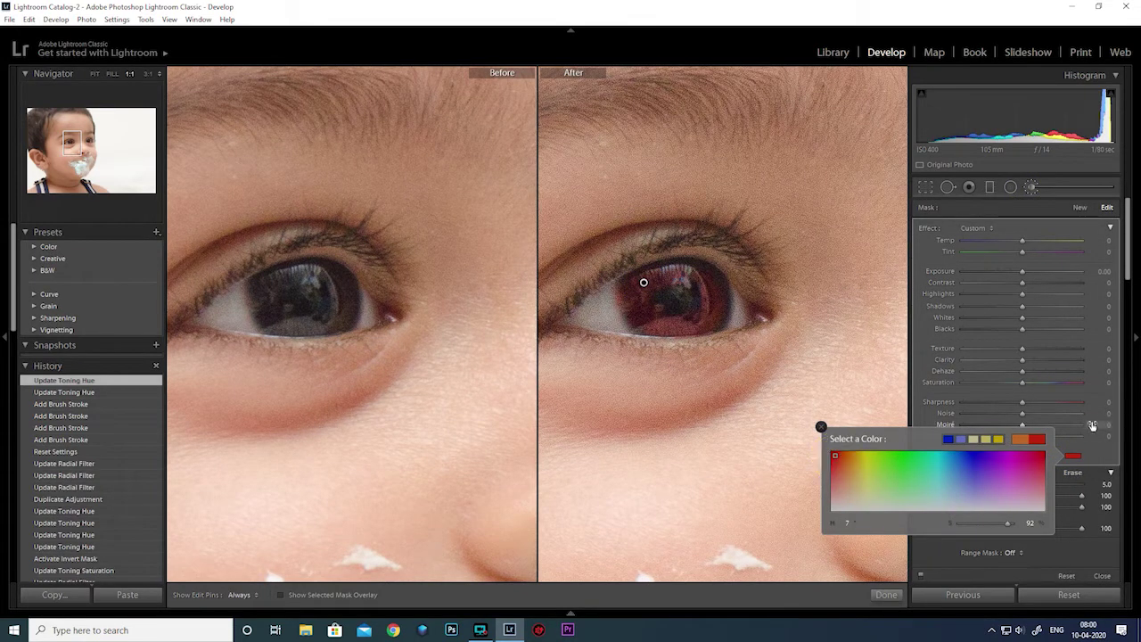
pyautogui.click(1100, 452)
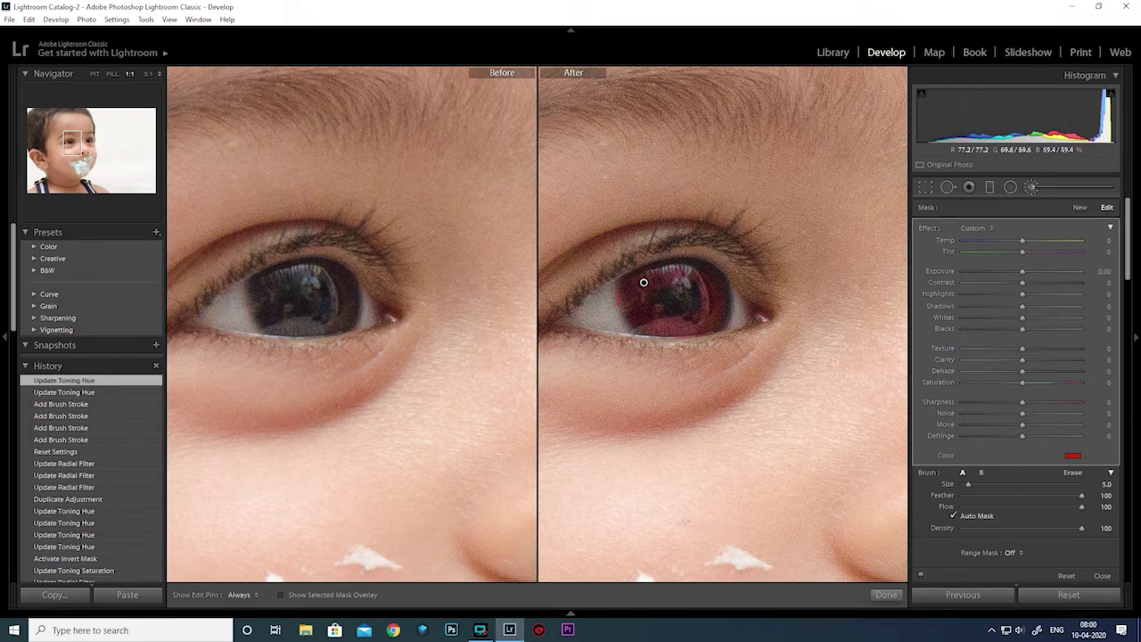
pyautogui.click(886, 597)
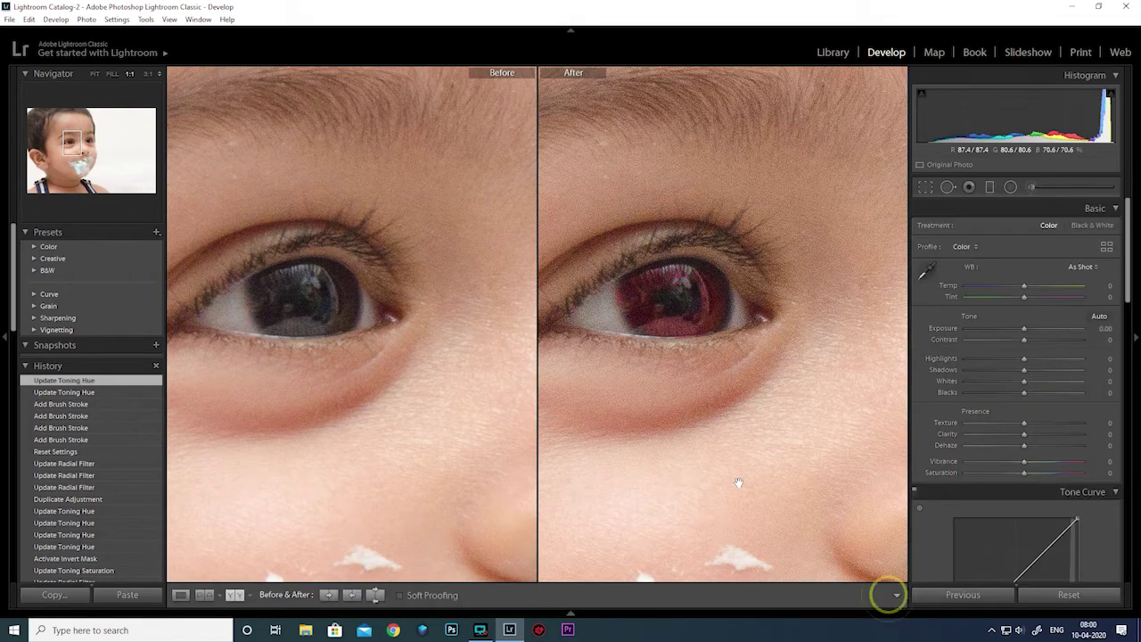
# - Exit the Before/After comparison and zoom out to Fit, showing the whole portrait with red irises
pyautogui.press('y')
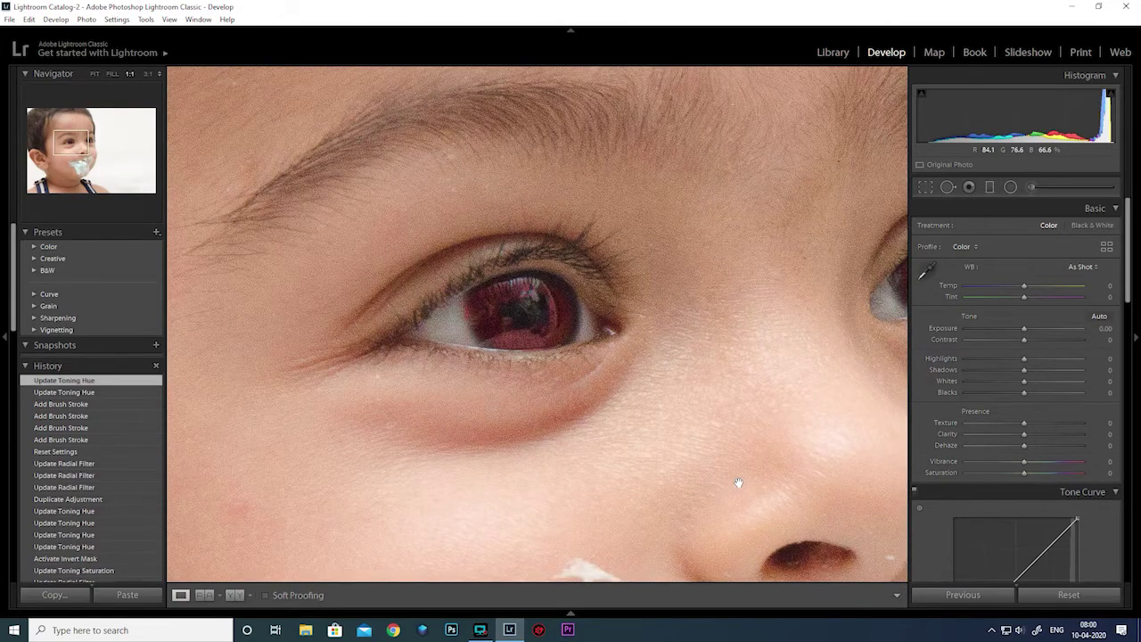
pyautogui.click(613, 405)
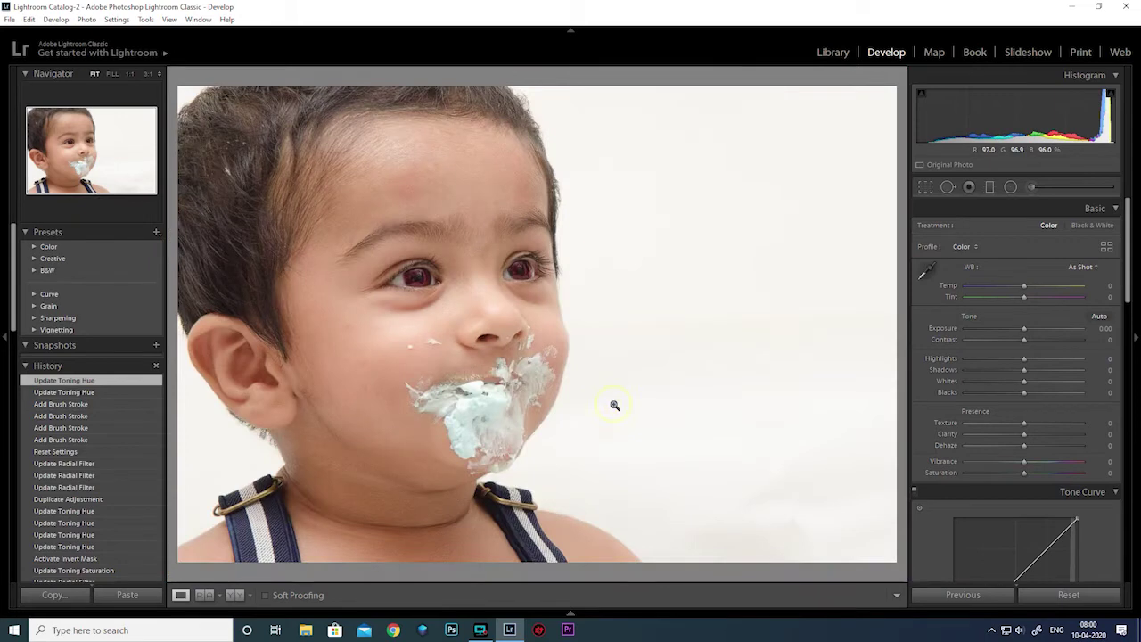